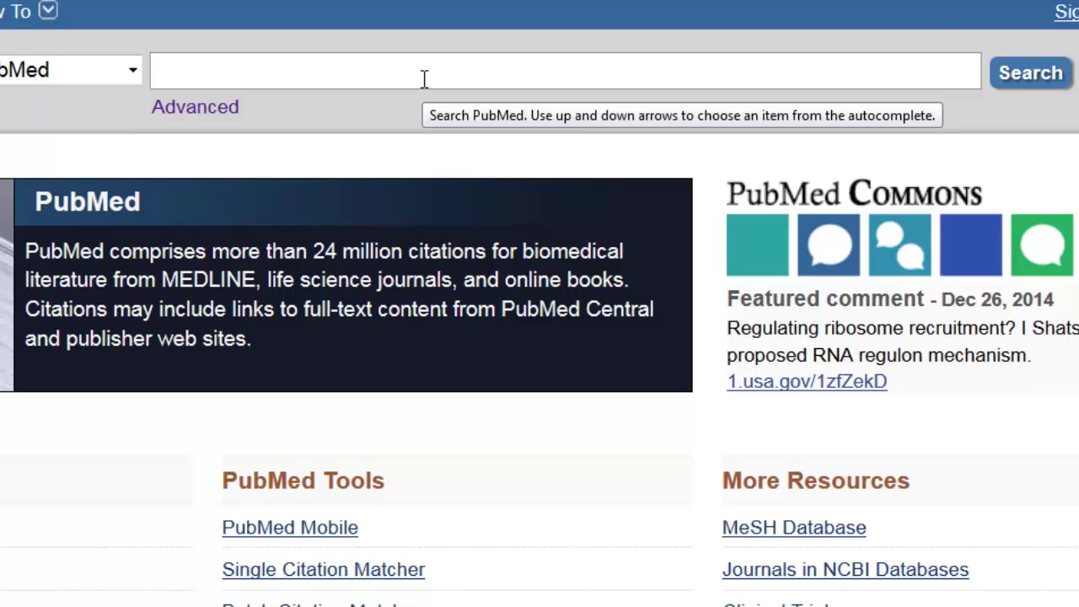
# - Enter 'constraint induced therapy stroke' as the PubMed search query
pyautogui.click(427, 76)
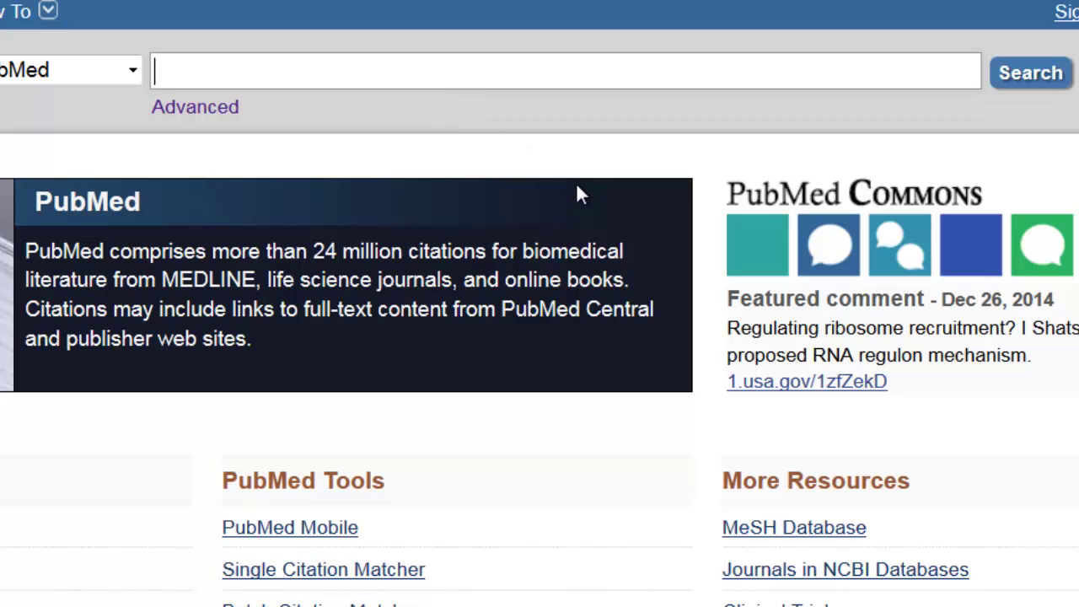
pyautogui.write('con')
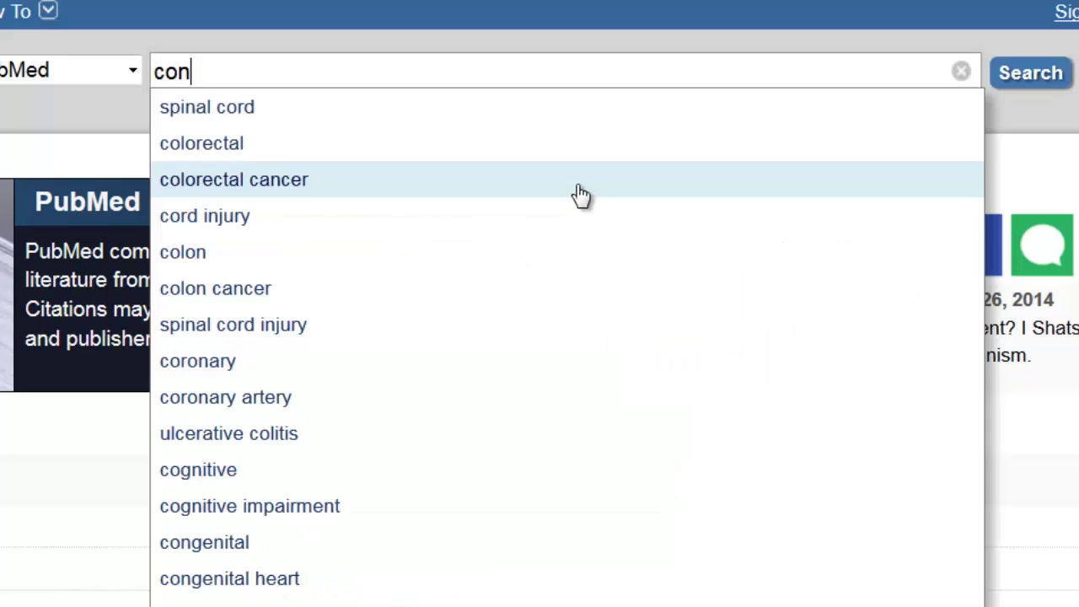
pyautogui.write('straint in')
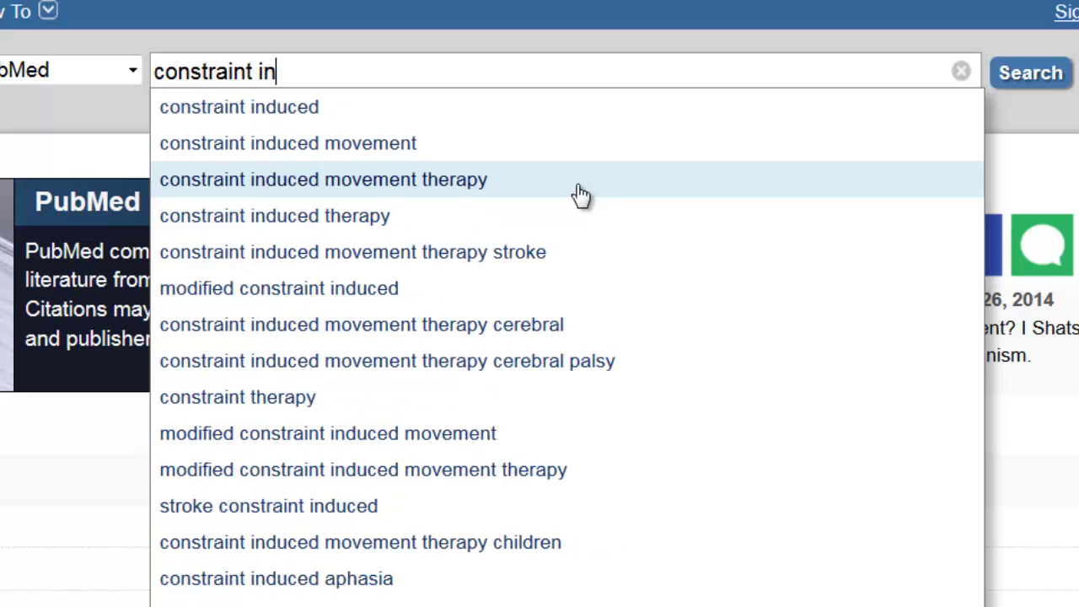
pyautogui.write('duced the')
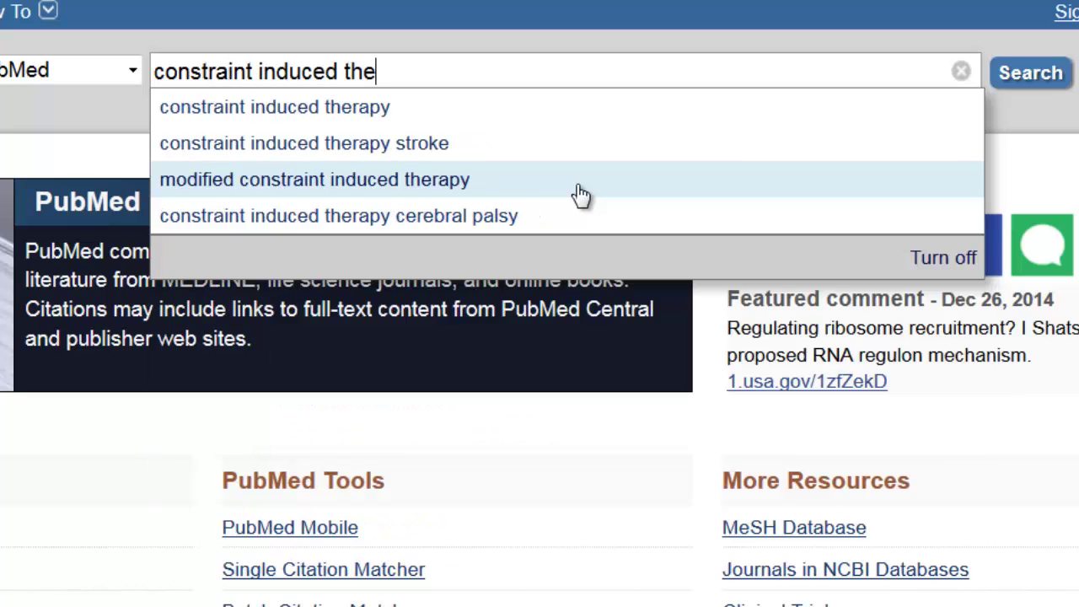
pyautogui.write('rapy s')
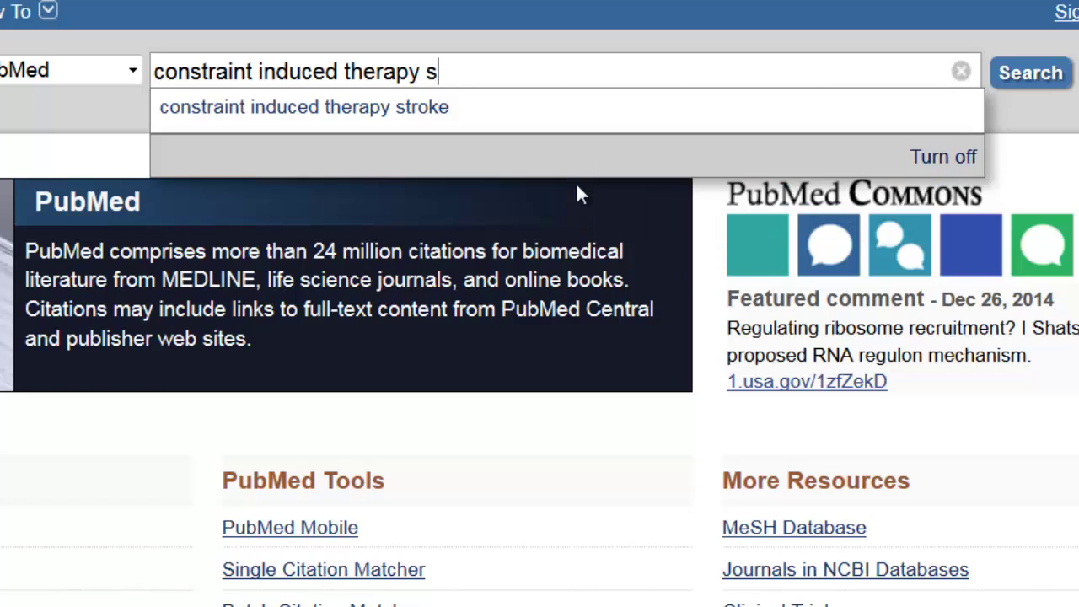
pyautogui.write('trok')
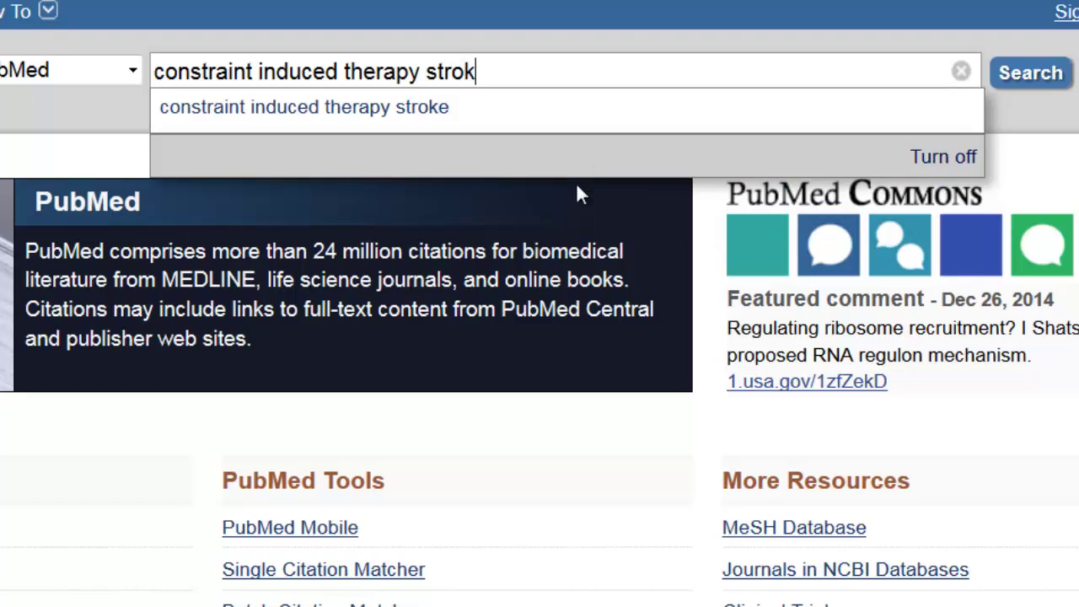
pyautogui.write('e')
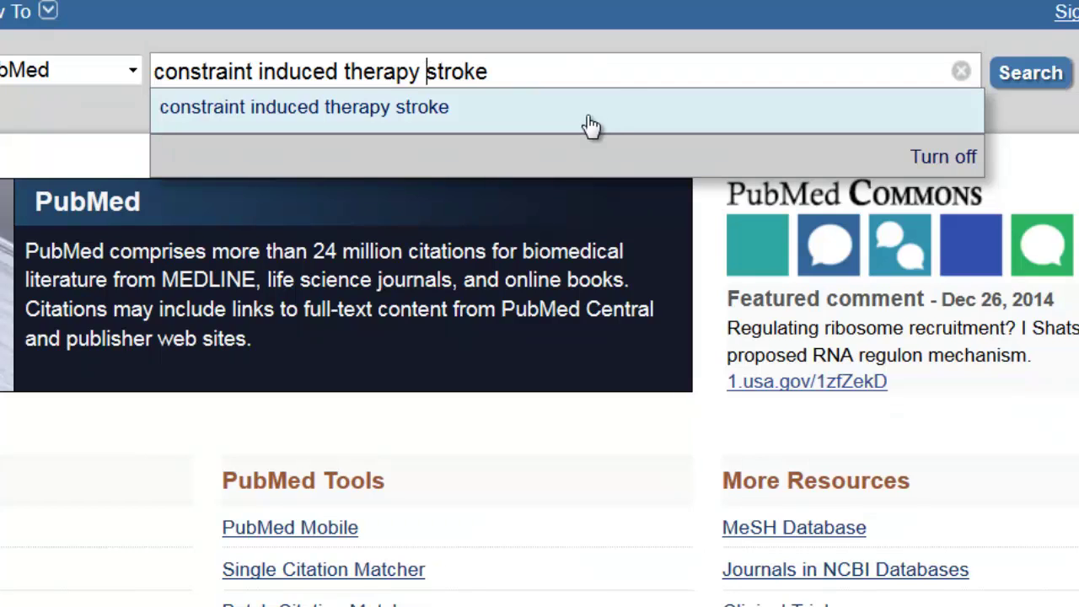
# - Insert AND before 'stroke' and run the search, returning 430 articles
pyautogui.hotkey('ctrl', 'Left')
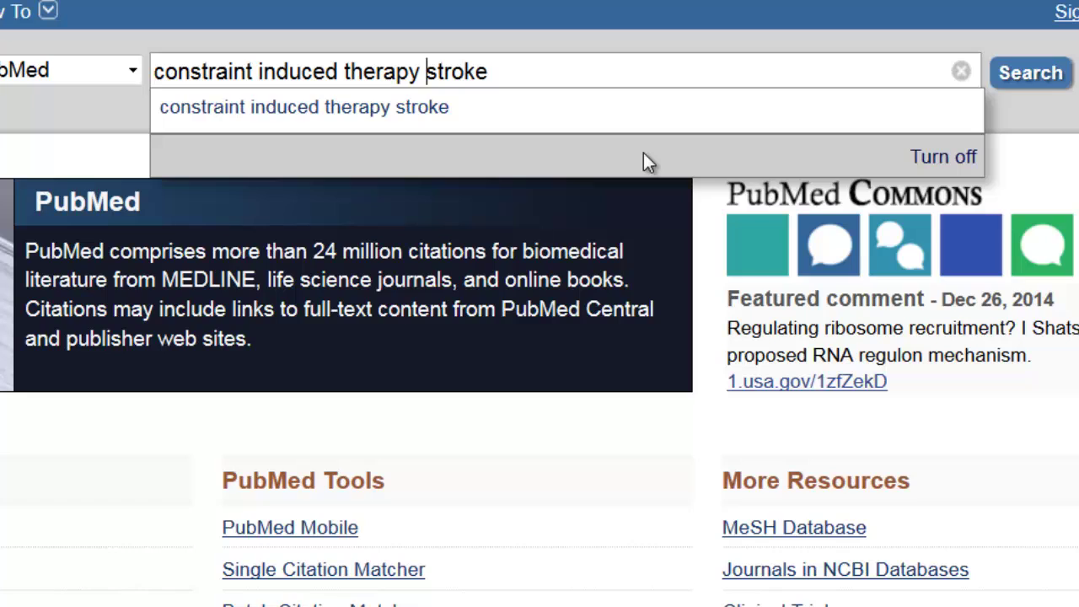
pyautogui.write('AND')
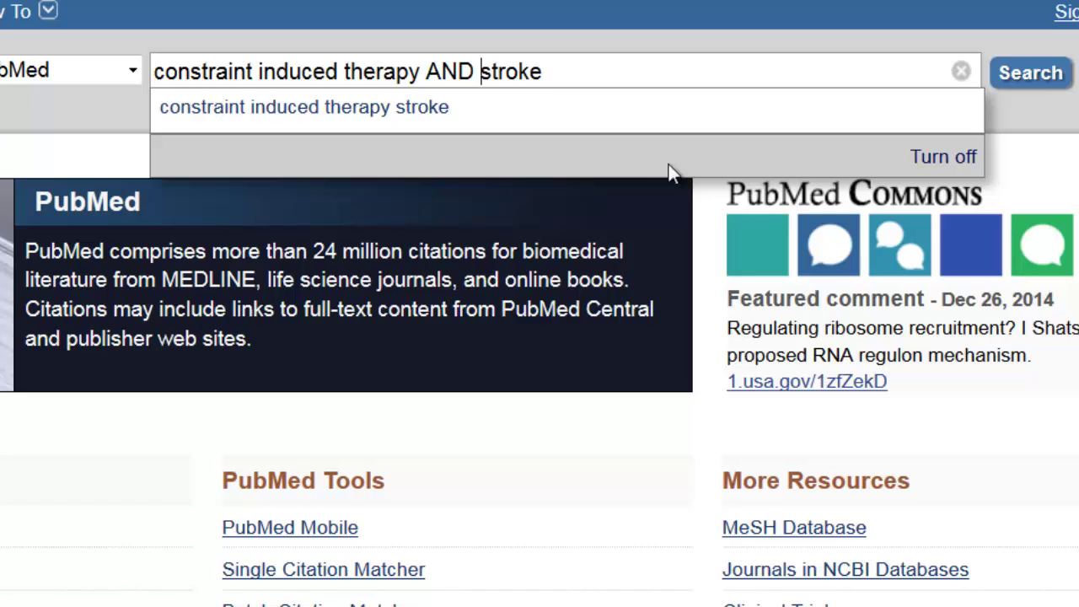
pyautogui.click(1058, 84)
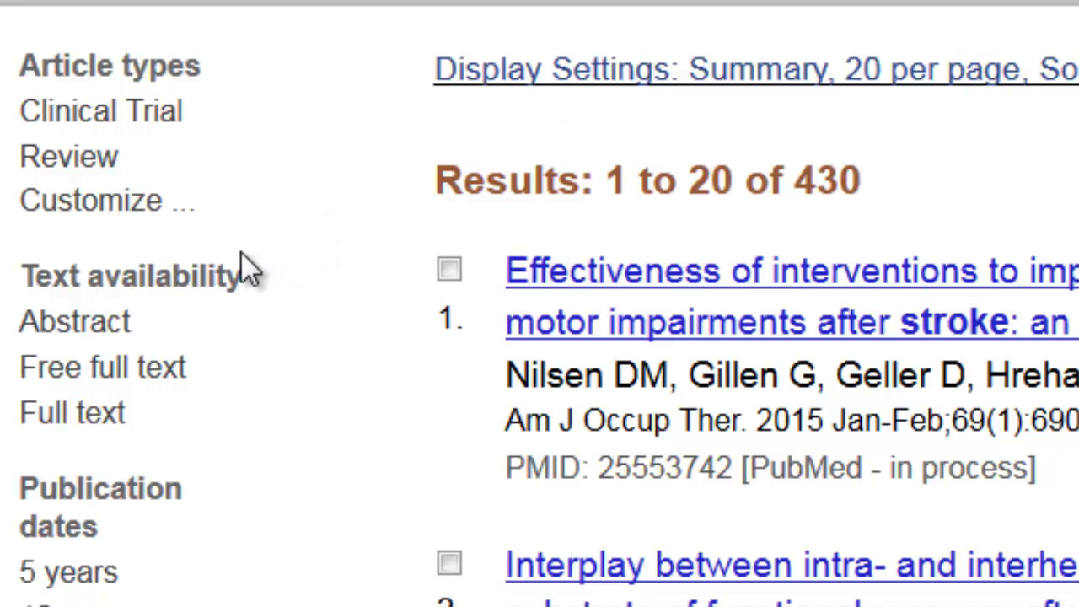
# - Apply the 5-year publication date filter, cutting results from 430 to 182
pyautogui.click(93, 573)
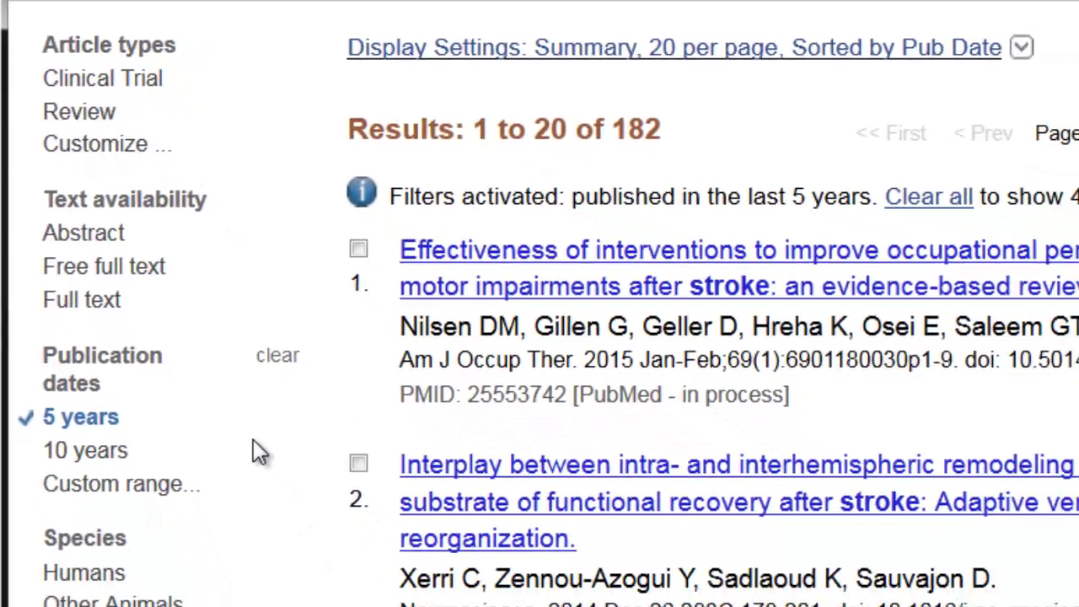
pyautogui.scroll(-3, 253, 439)
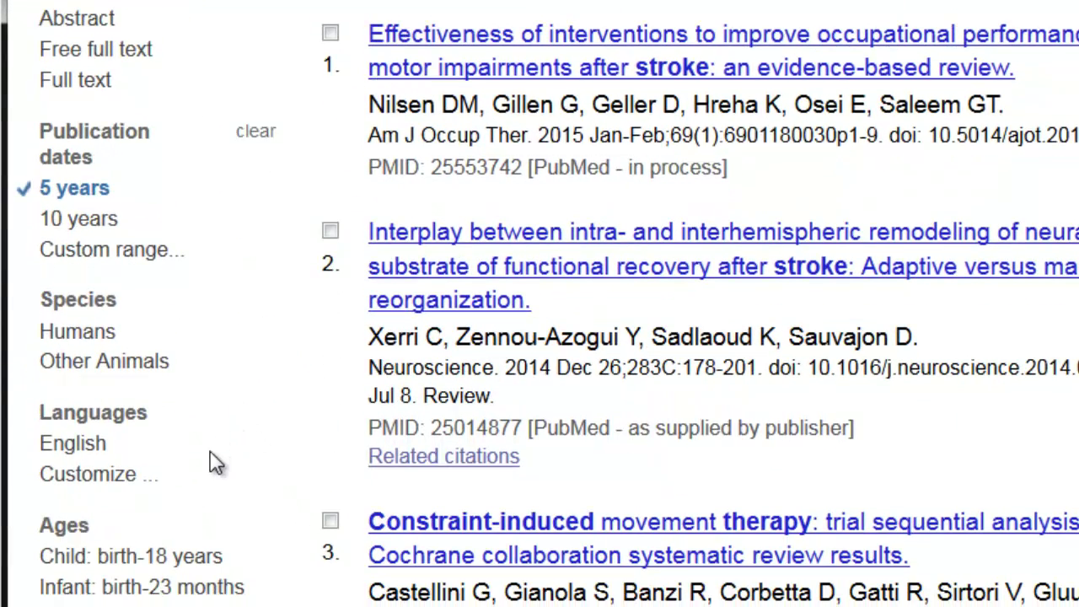
# - Add the English language and Adult: 19+ years age filters, leaving 70 results
pyautogui.click(91, 456)
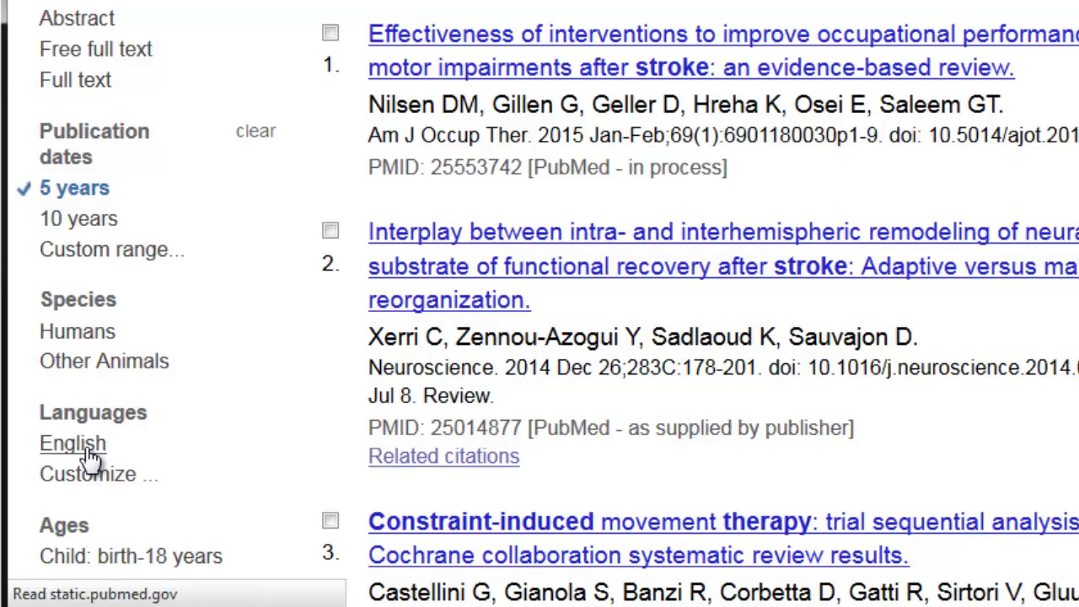
pyautogui.scroll(-5, 95, 458)
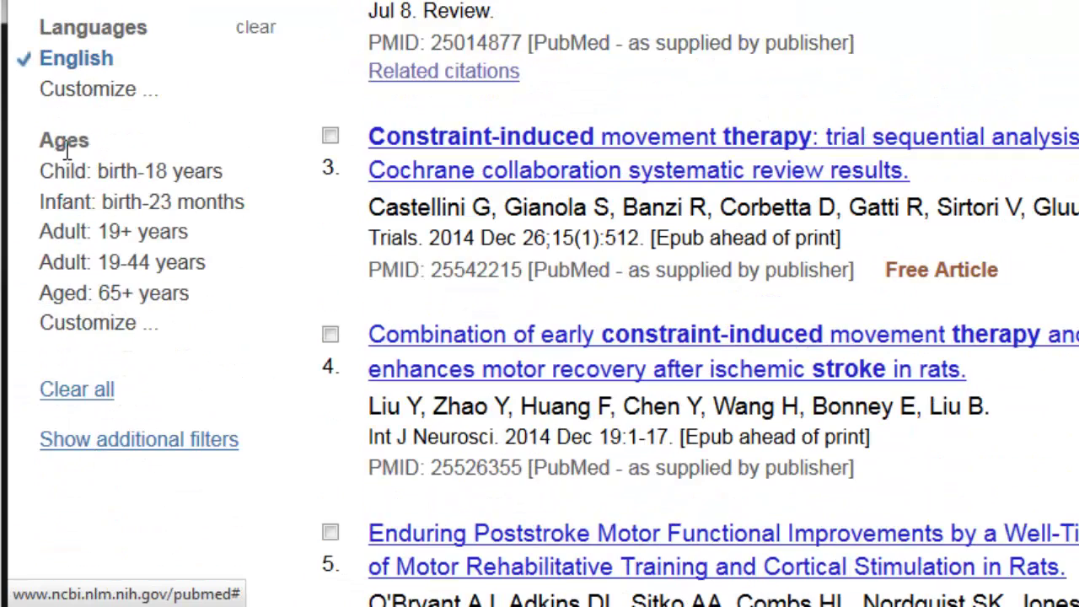
pyautogui.click(87, 236)
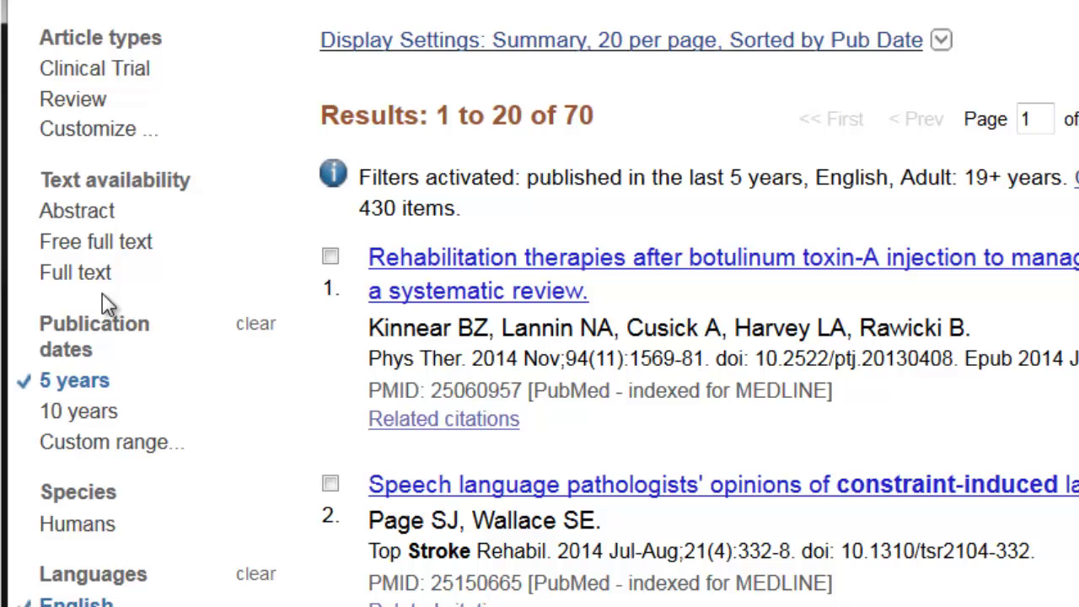
pyautogui.scroll(-5, 102, 295)
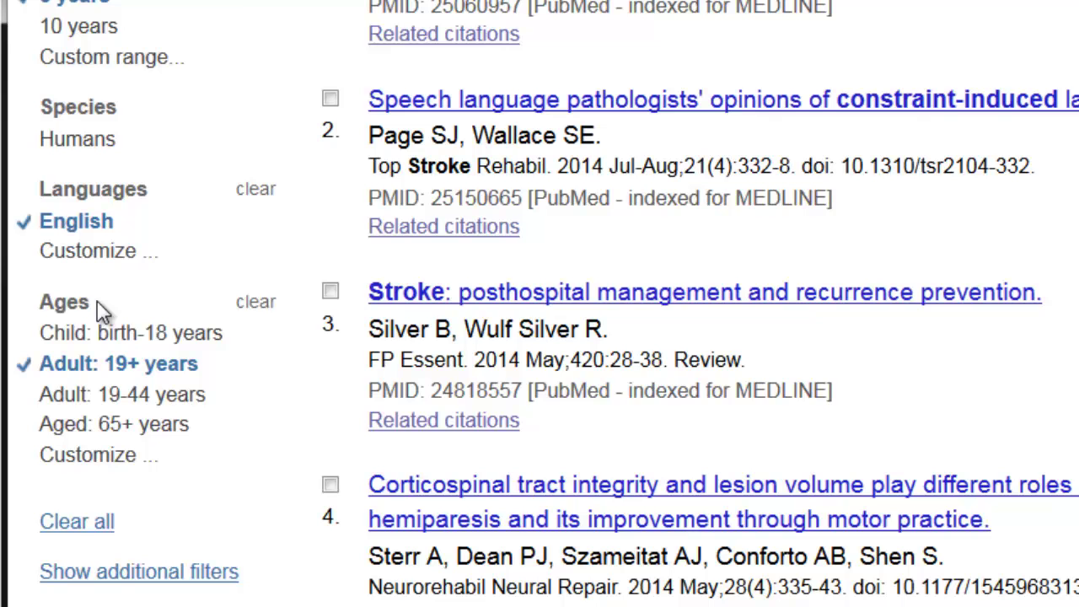
pyautogui.scroll(-3, 100, 309)
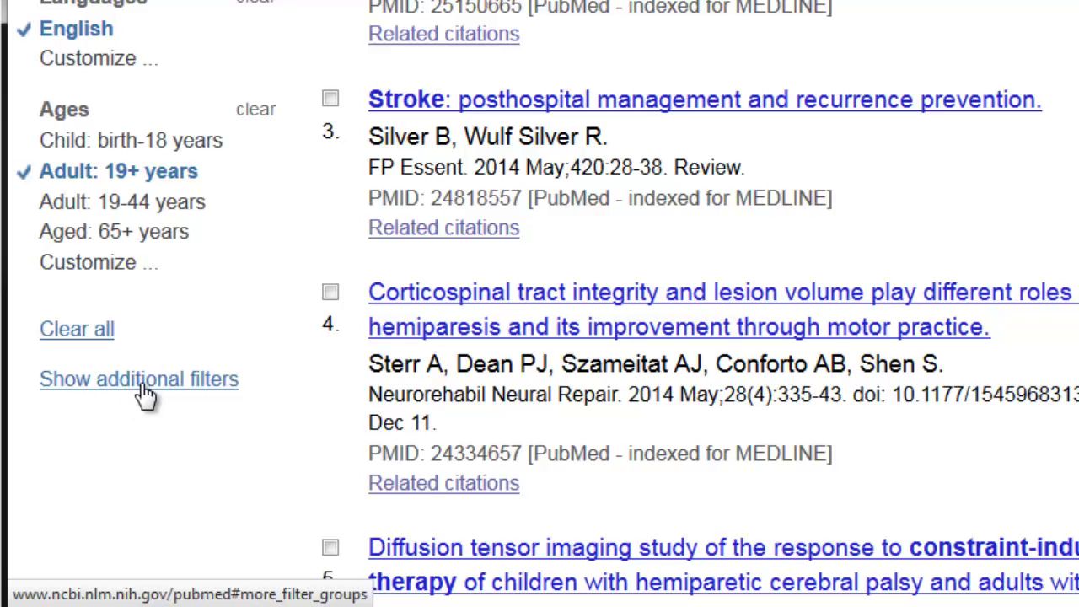
pyautogui.click(145, 393)
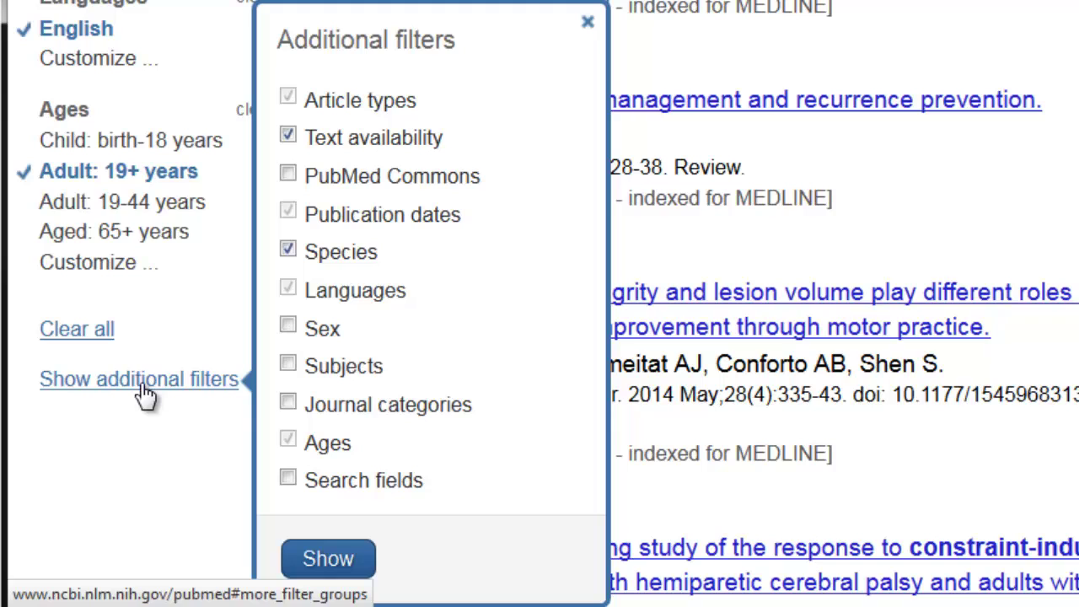
pyautogui.click(587, 25)
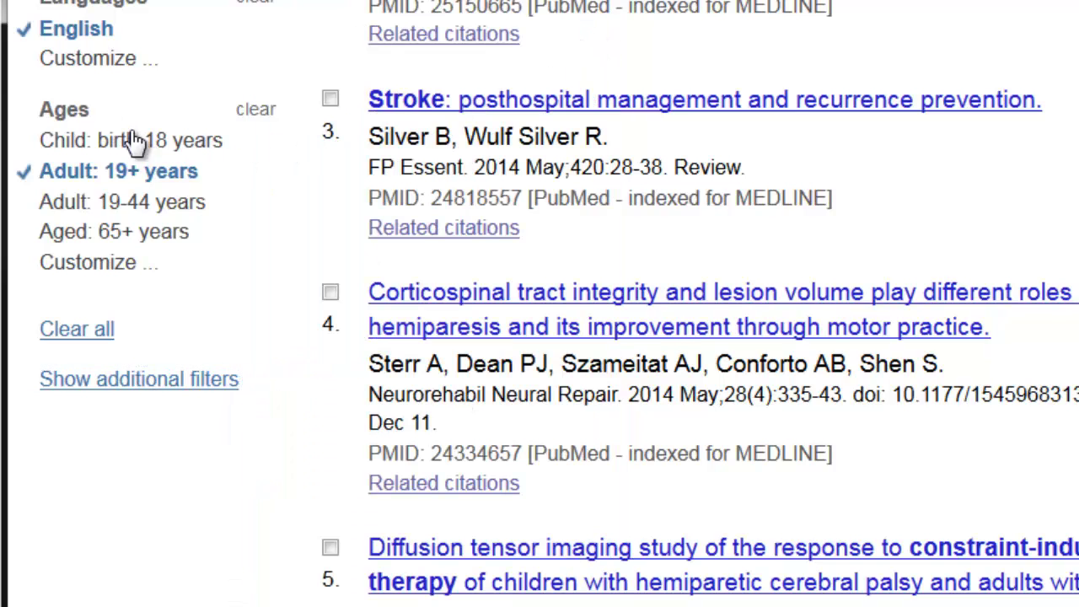
pyautogui.click(116, 272)
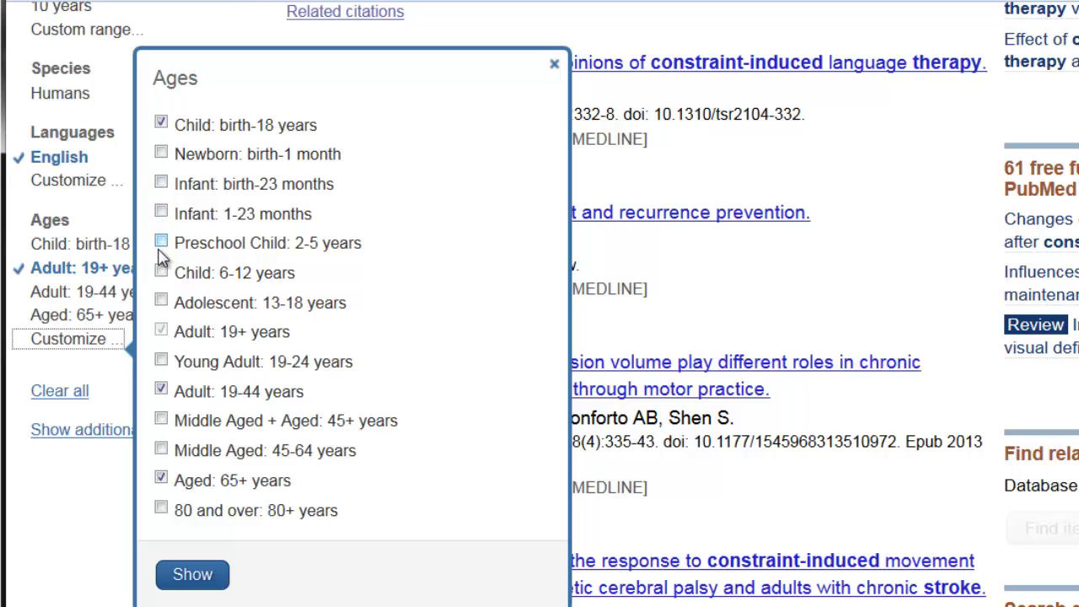
pyautogui.click(553, 68)
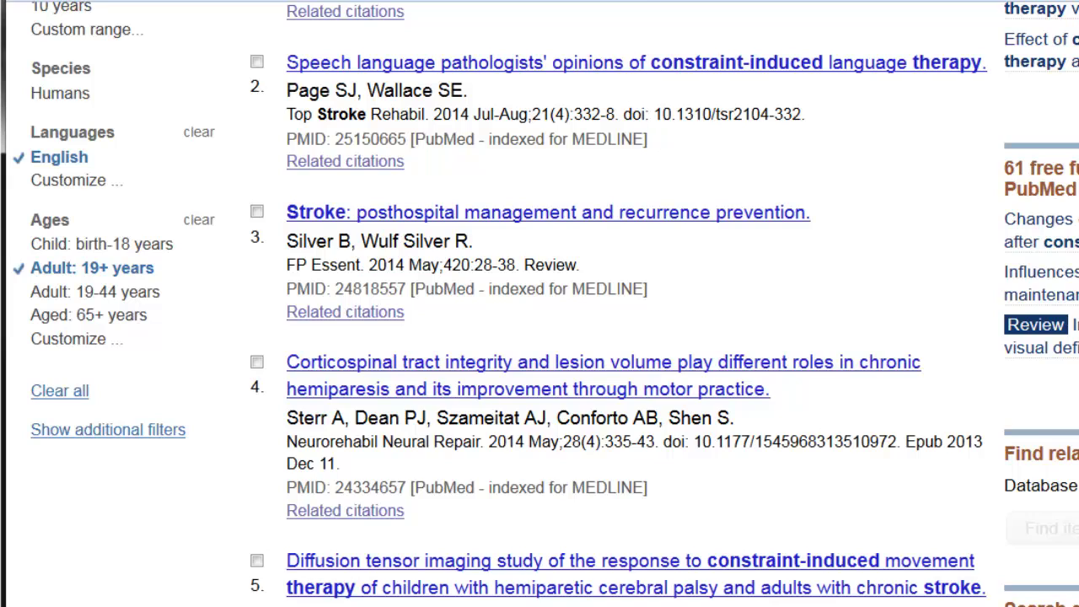
pyautogui.scroll(1, 553, 253)
pyautogui.scroll(5, 540, 303)
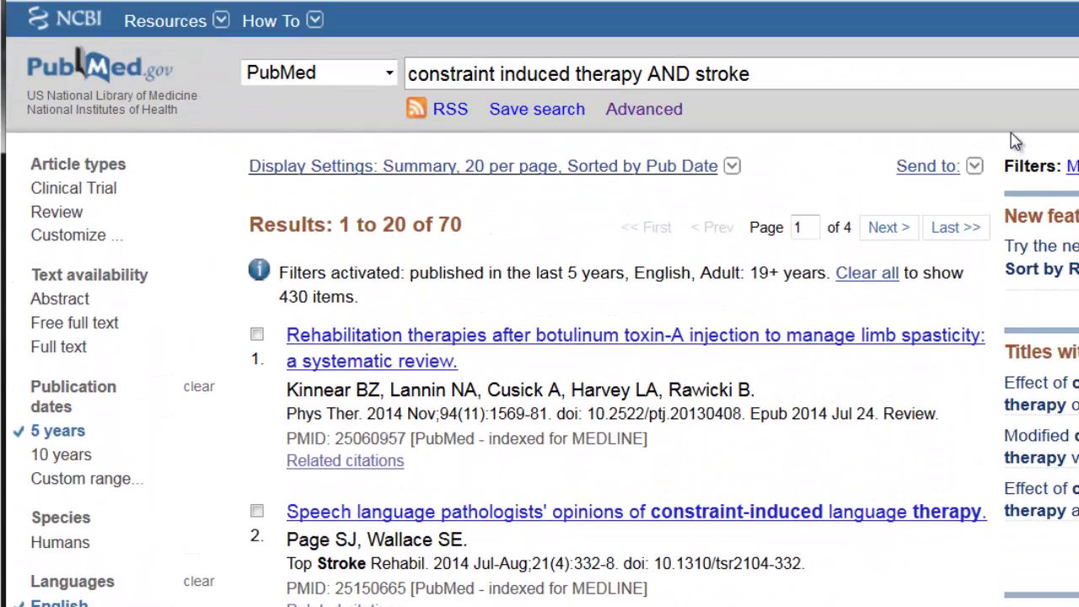
# - Show the results in Abstract format with 50 items per page
pyautogui.click(293, 180)
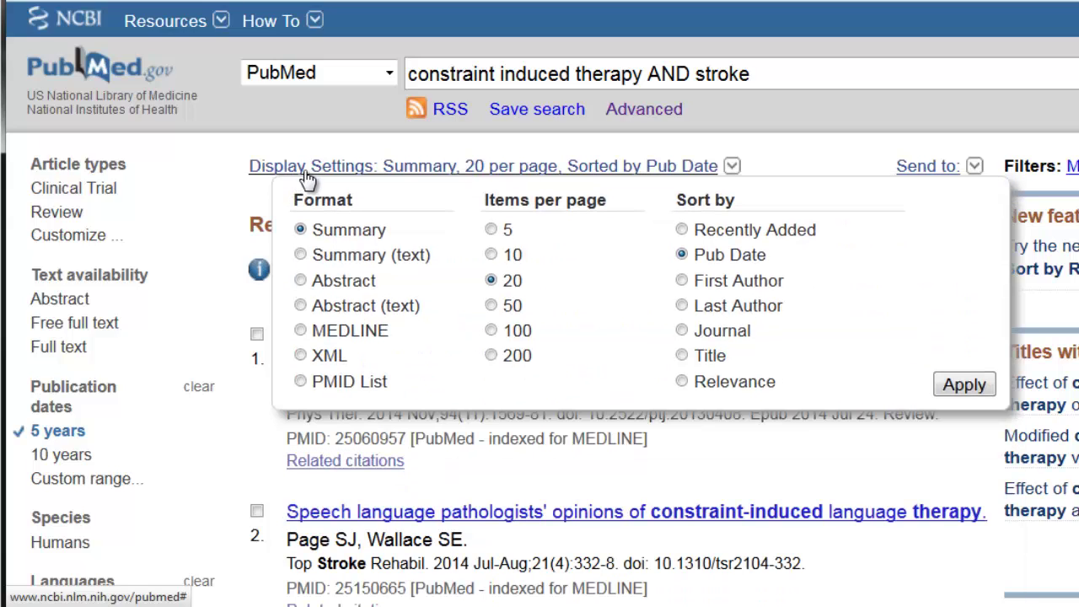
pyautogui.click(301, 281)
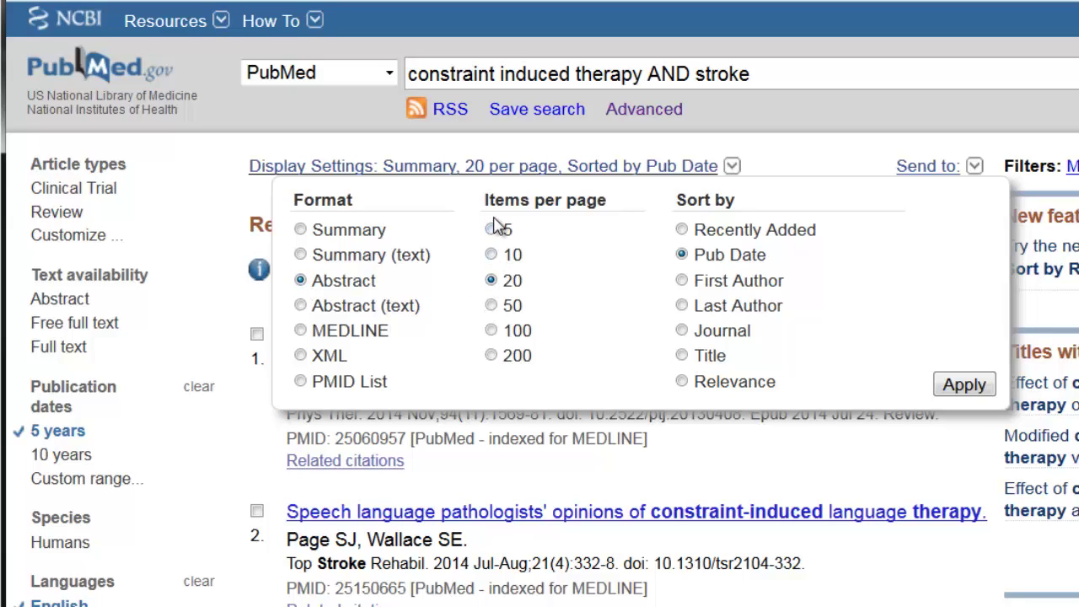
pyautogui.click(491, 306)
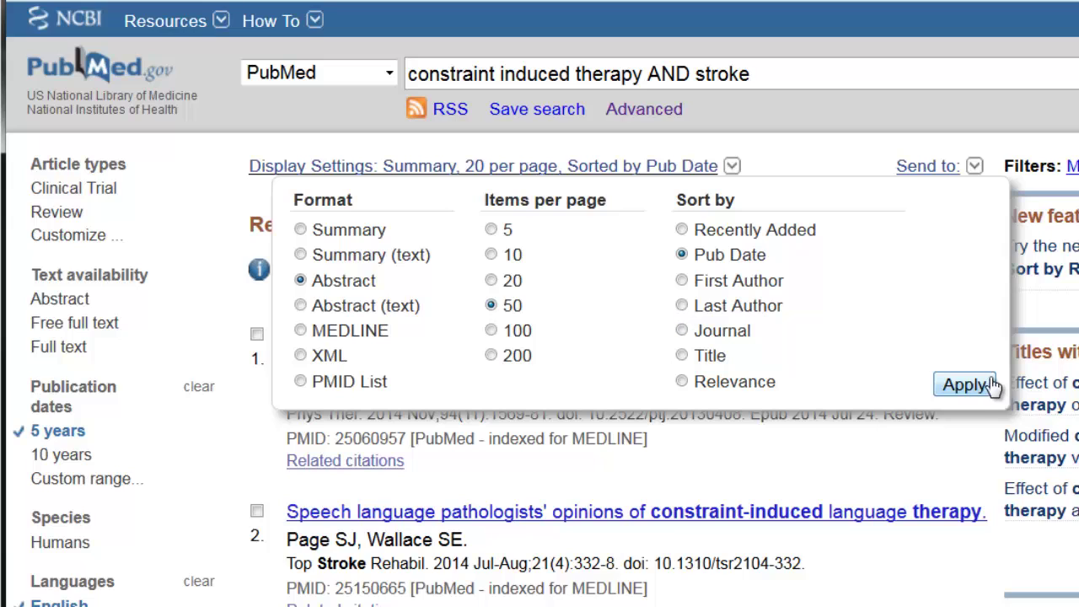
pyautogui.click(964, 385)
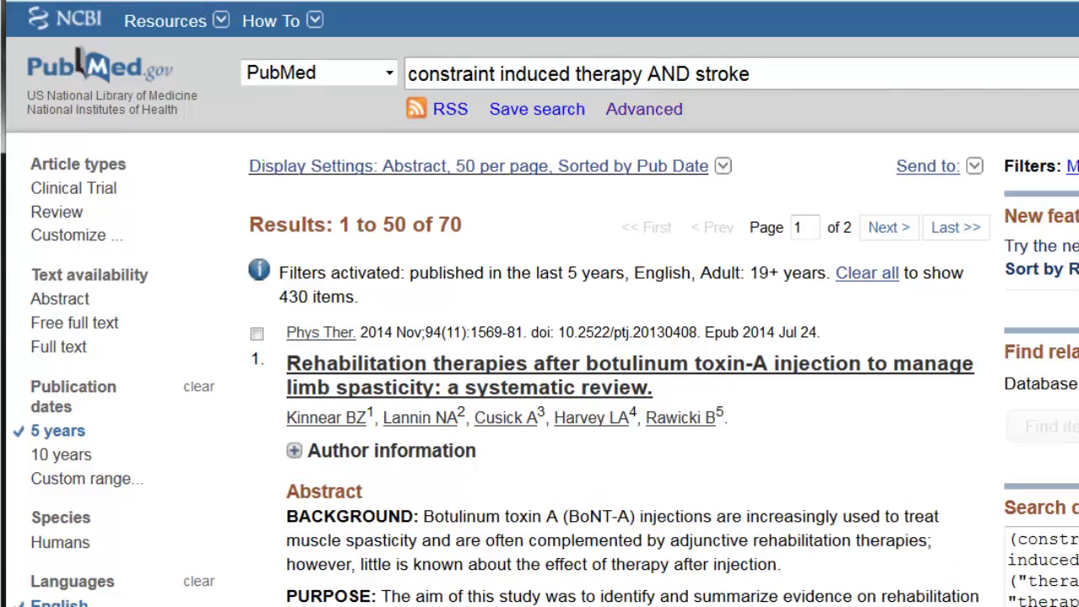
pyautogui.scroll(-6, 539, 303)
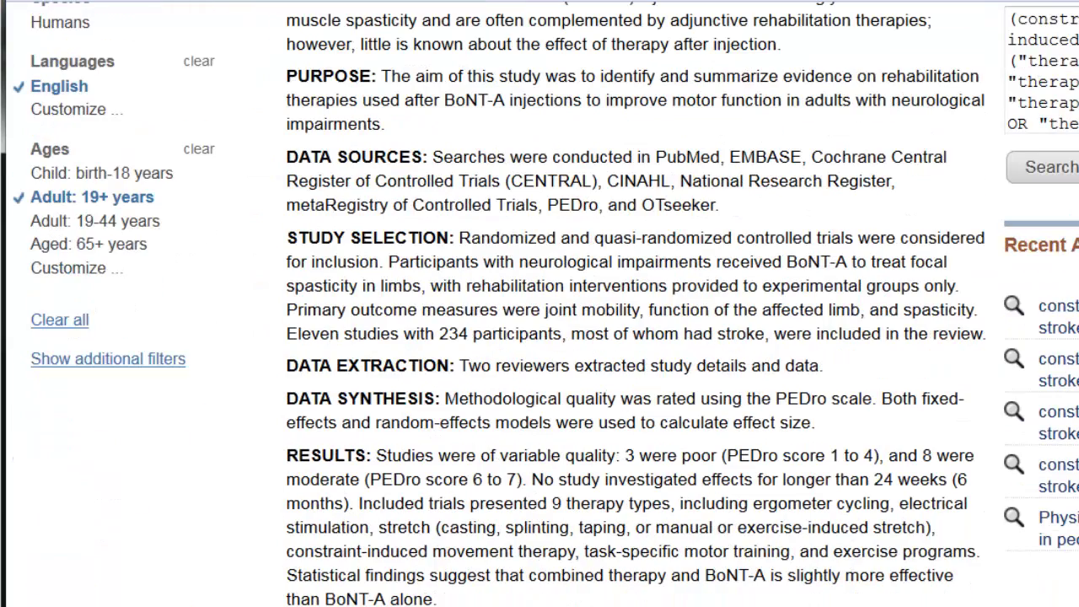
pyautogui.scroll(-2, 656, 376)
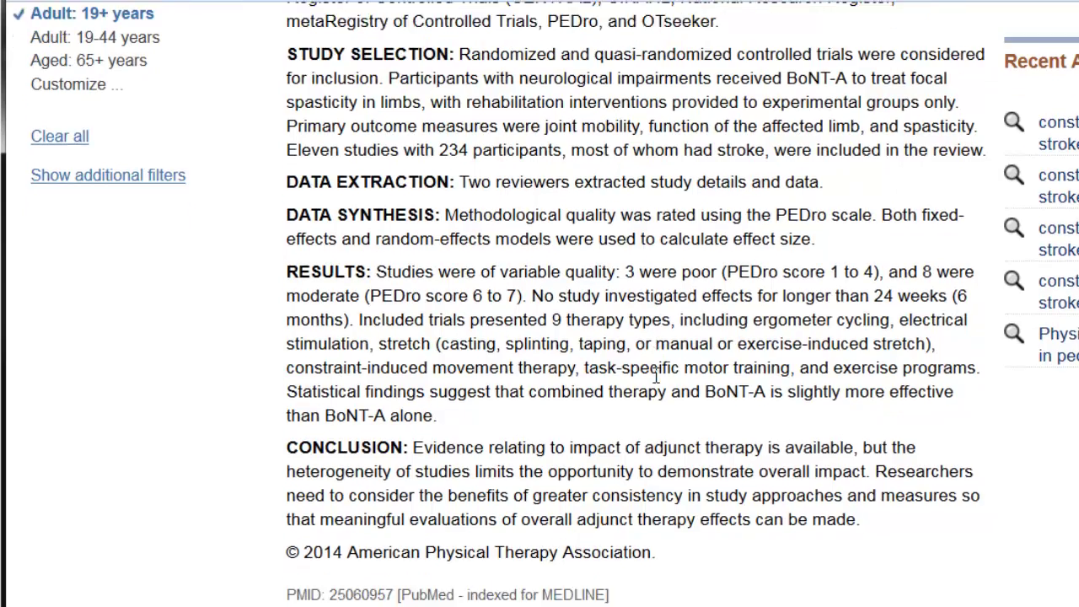
pyautogui.scroll(-1, 656, 375)
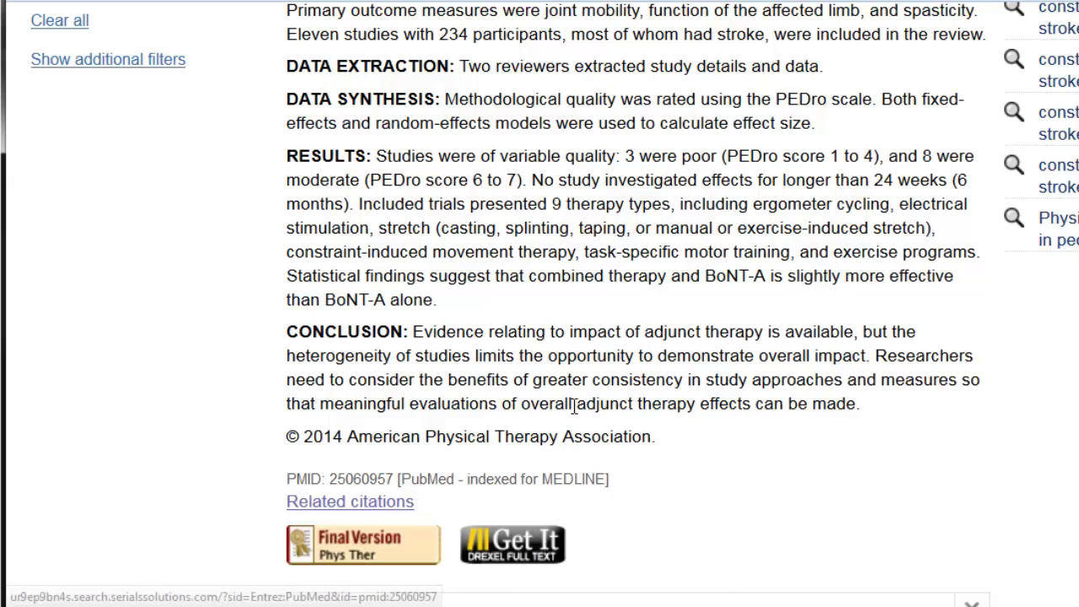
pyautogui.scroll(8, 573, 408)
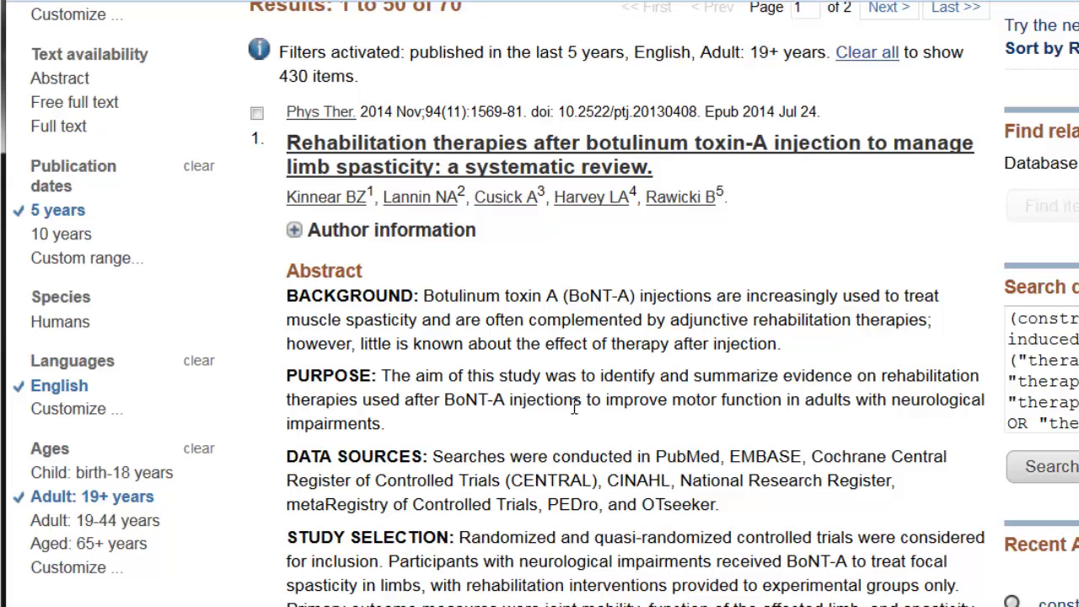
# - Select the botulinum toxin-A rehabilitation review and the robotic restraint gait training study
pyautogui.click(256, 115)
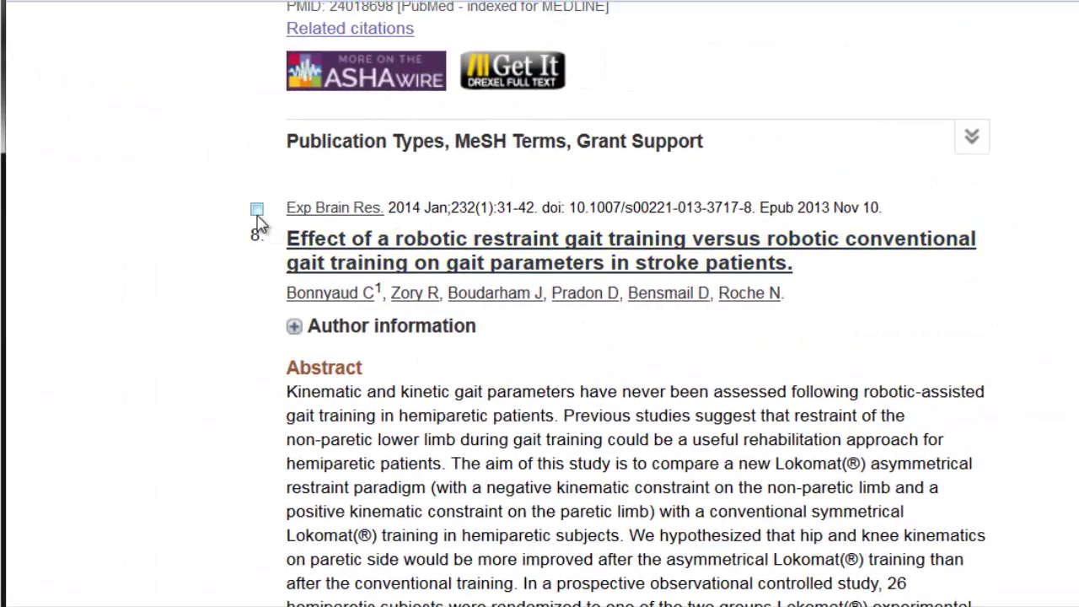
pyautogui.click(256, 209)
pyautogui.scroll(20, 539, 304)
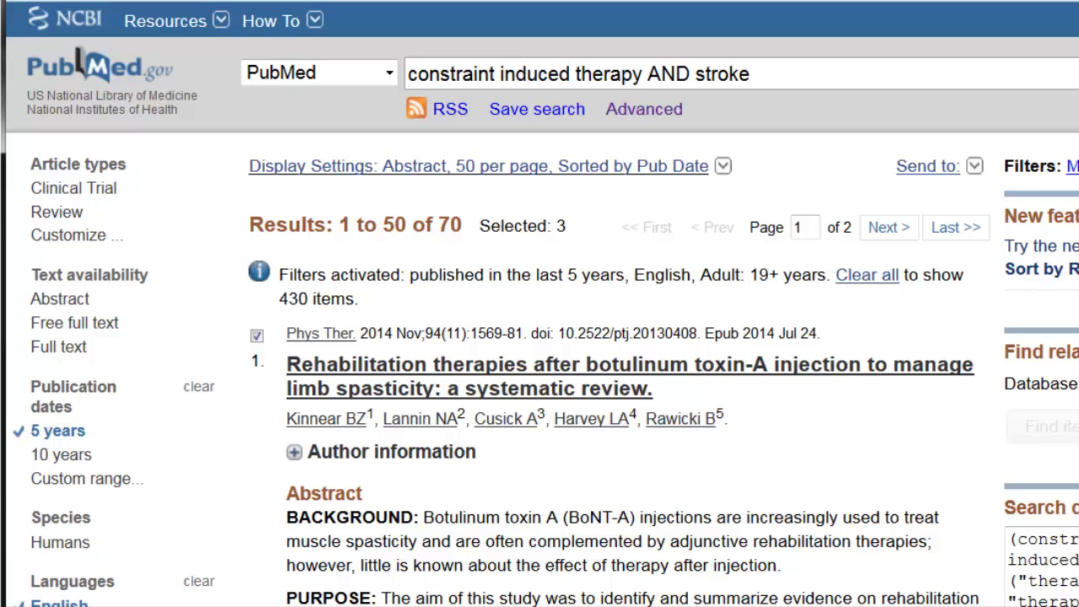
# - Send the three selected results to the Clipboard via Send to
pyautogui.click(946, 179)
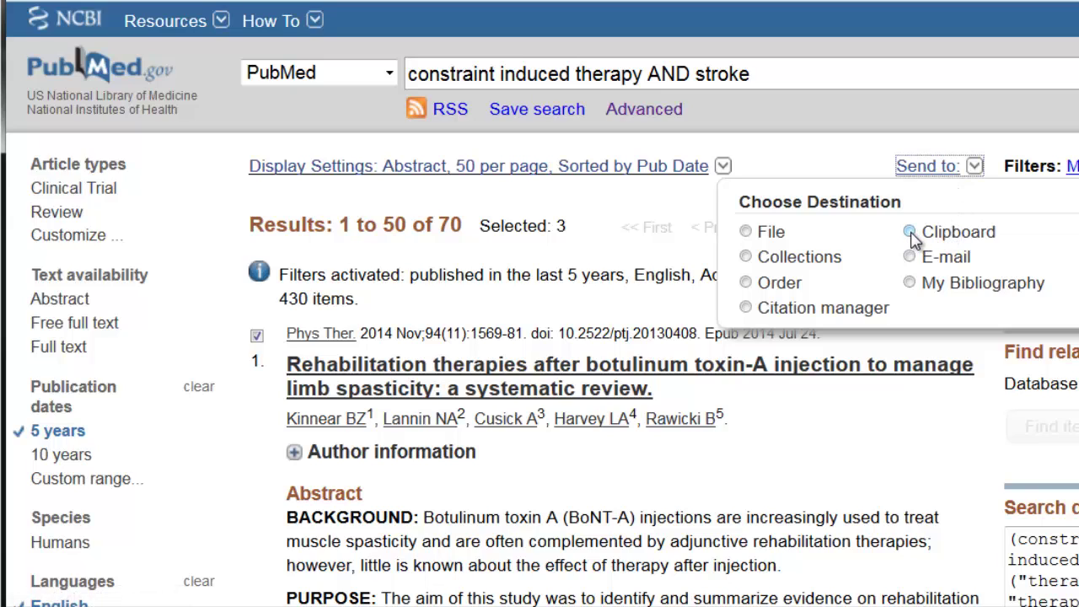
pyautogui.click(909, 232)
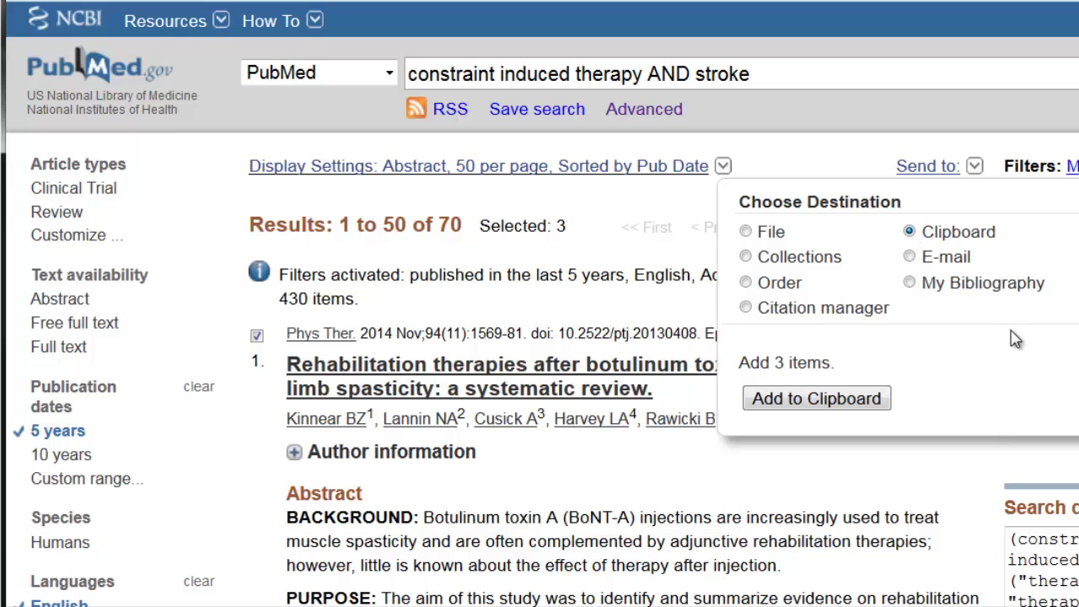
pyautogui.click(848, 407)
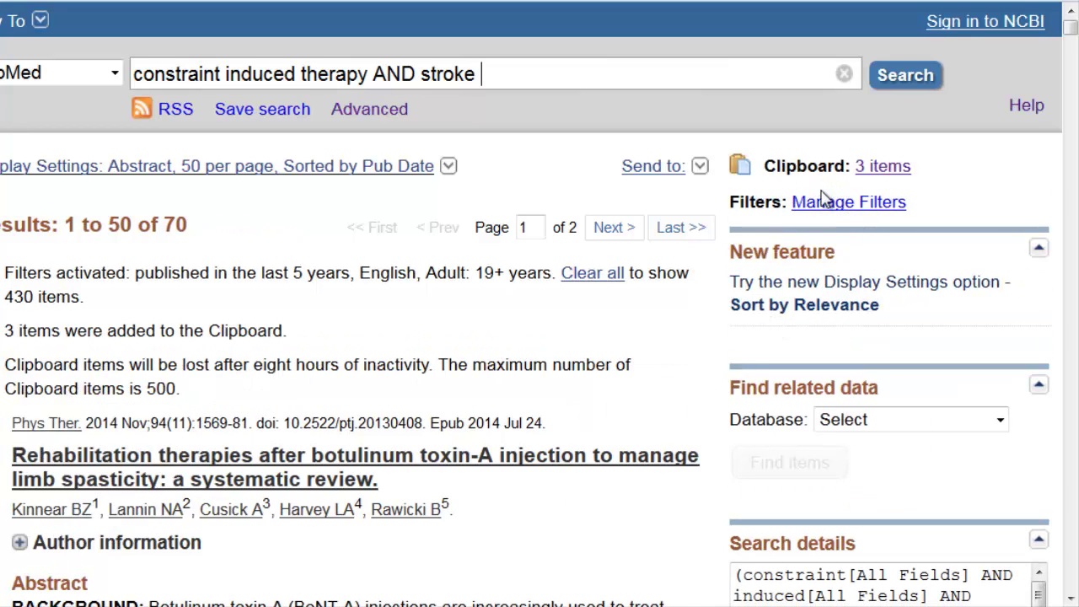
# - Open the 3-item Clipboard and display its saved articles in Abstract format
pyautogui.click(894, 168)
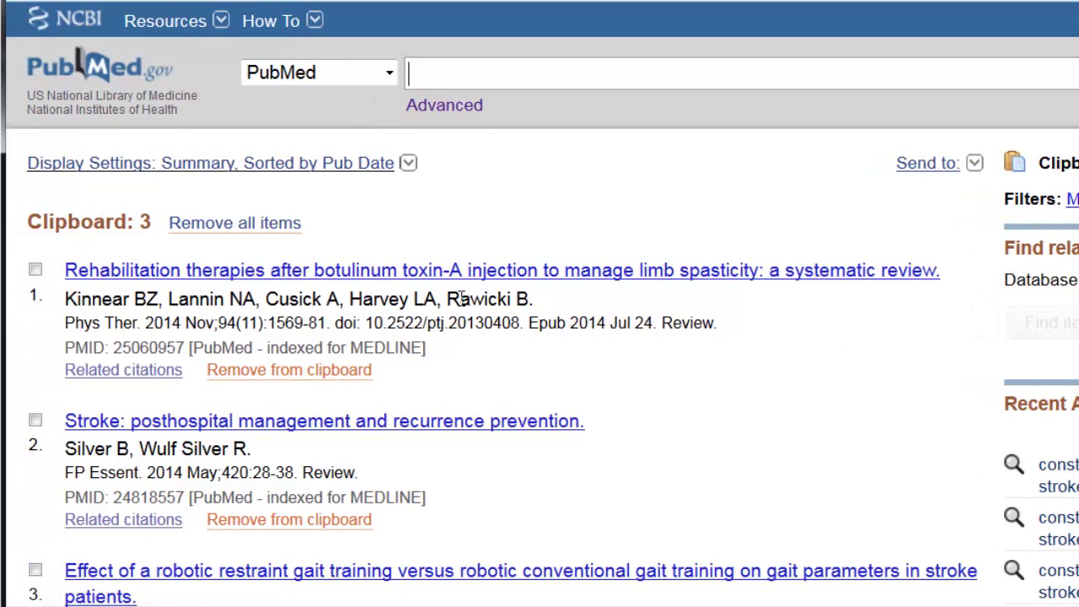
pyautogui.click(408, 164)
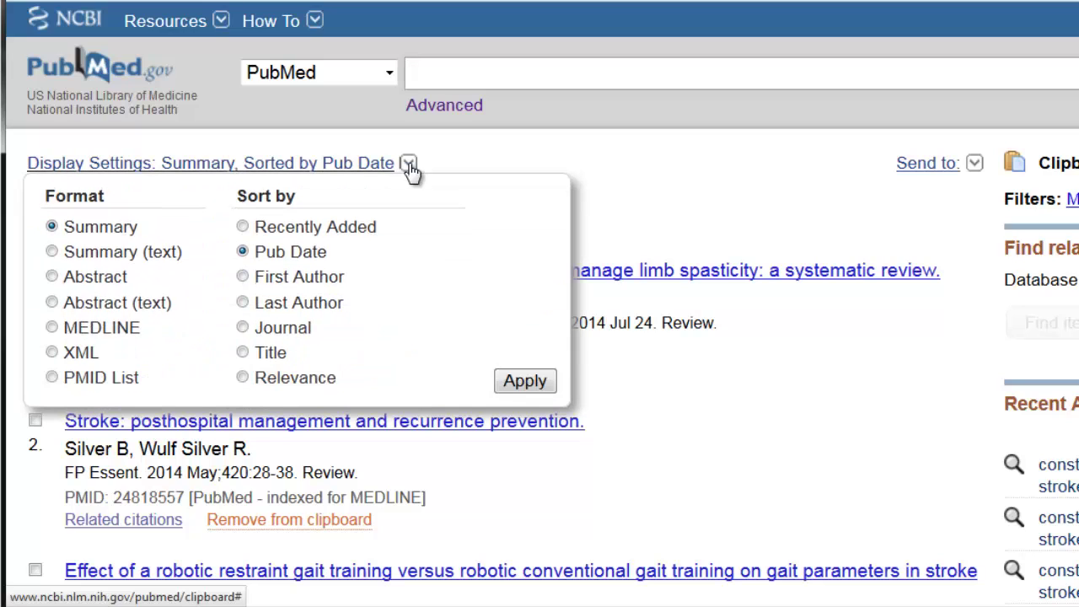
pyautogui.click(52, 278)
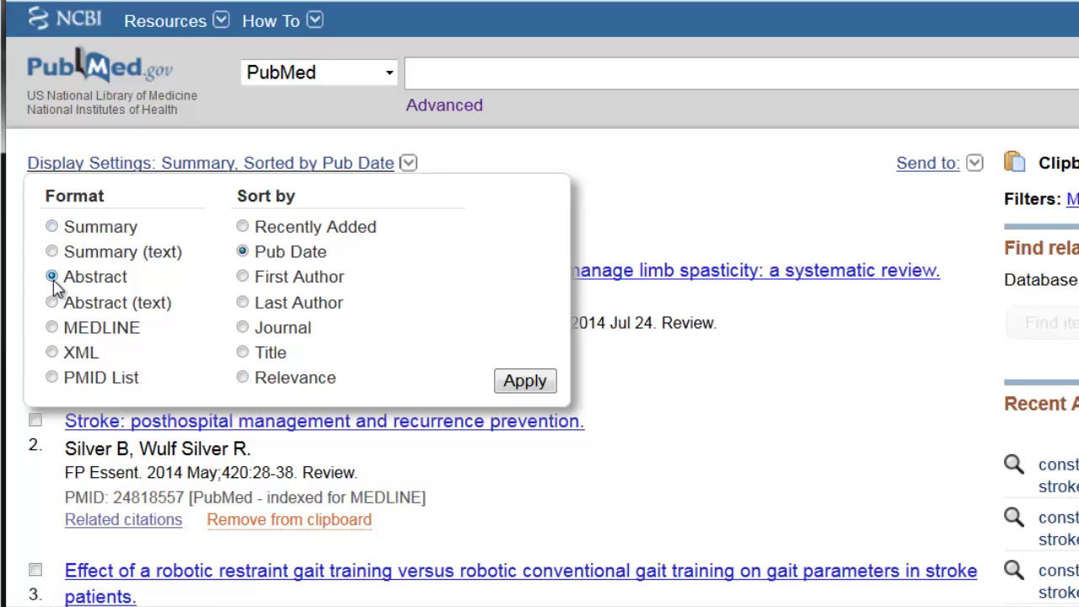
pyautogui.click(539, 384)
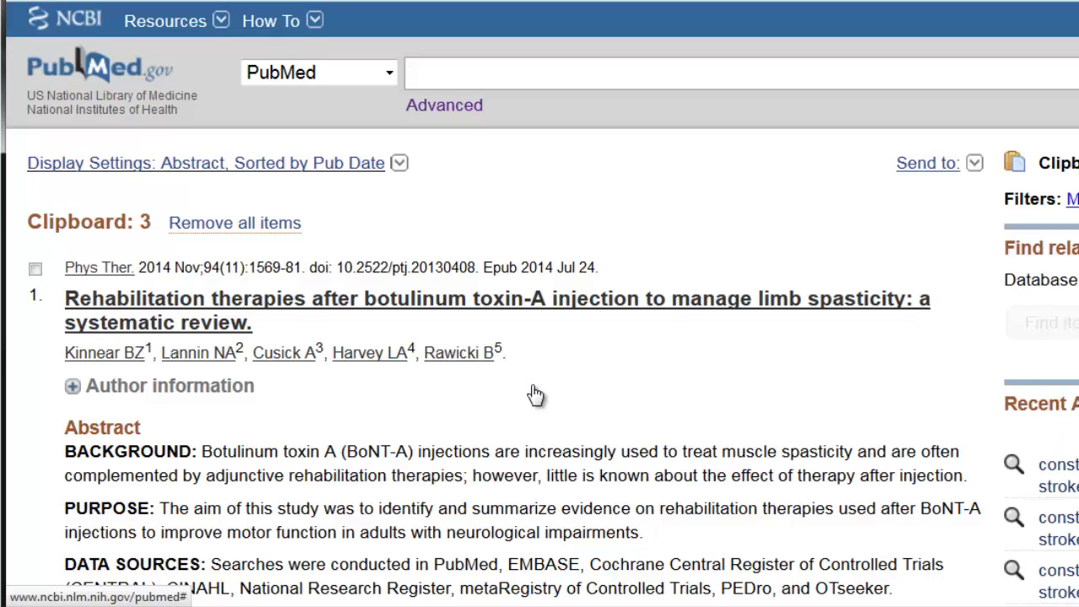
pyautogui.scroll(-4, 536, 395)
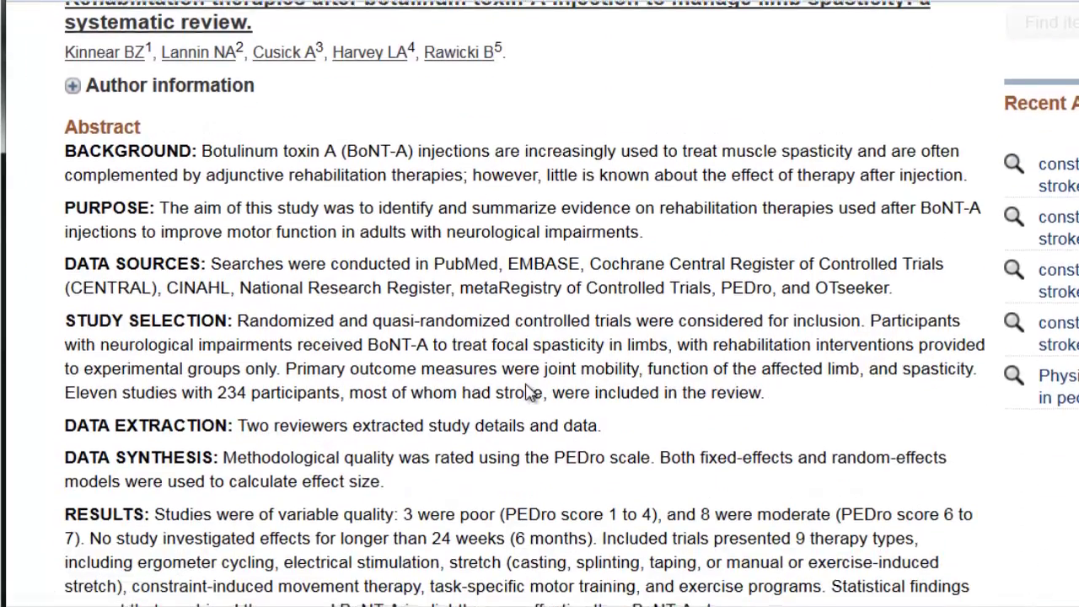
pyautogui.scroll(-4, 529, 392)
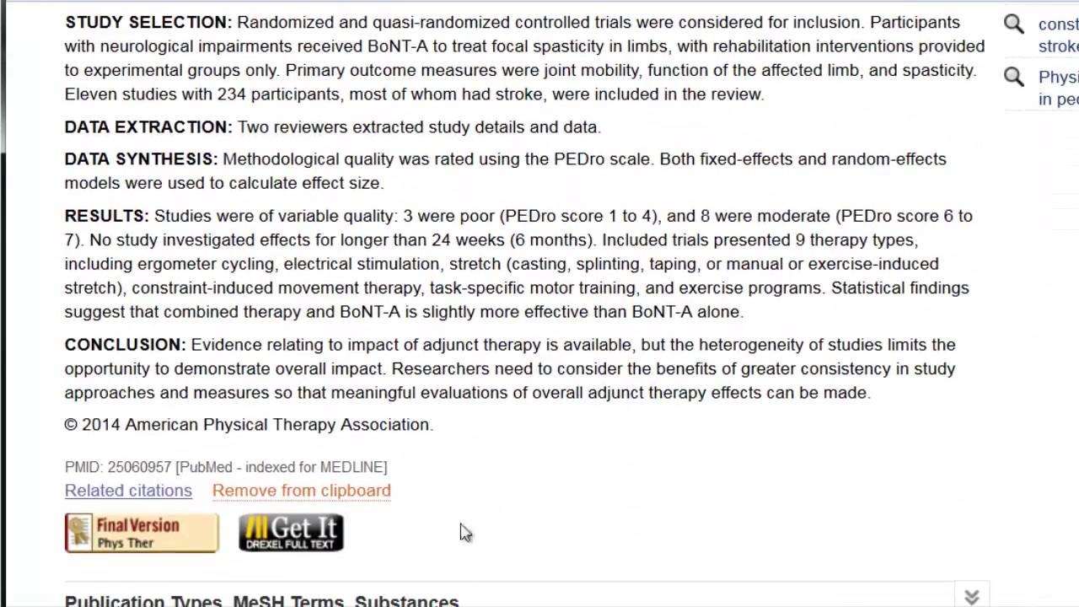
# - Check Drexel Get It full-text access for the botulinum review and open its ProQuest link
pyautogui.click(301, 537)
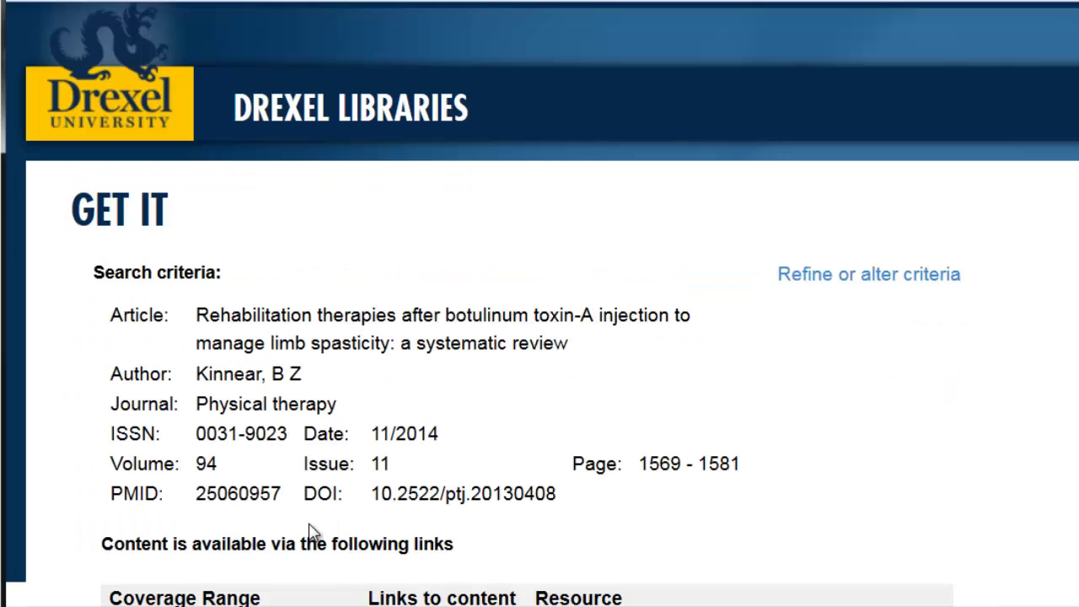
pyautogui.moveTo(454, 544); pyautogui.dragTo(106, 535)
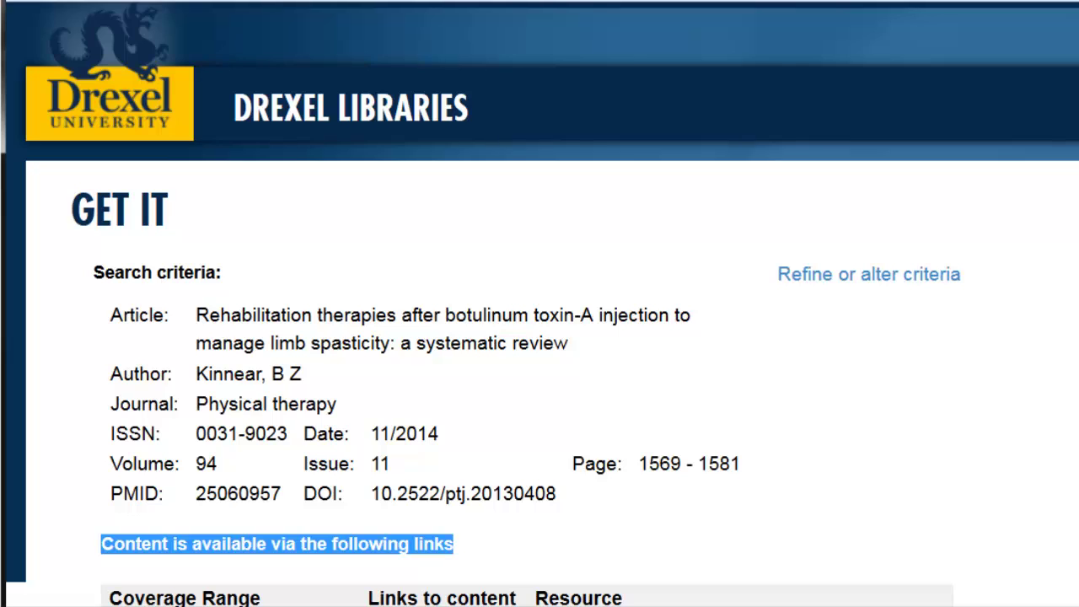
pyautogui.scroll(-3, 944, 508)
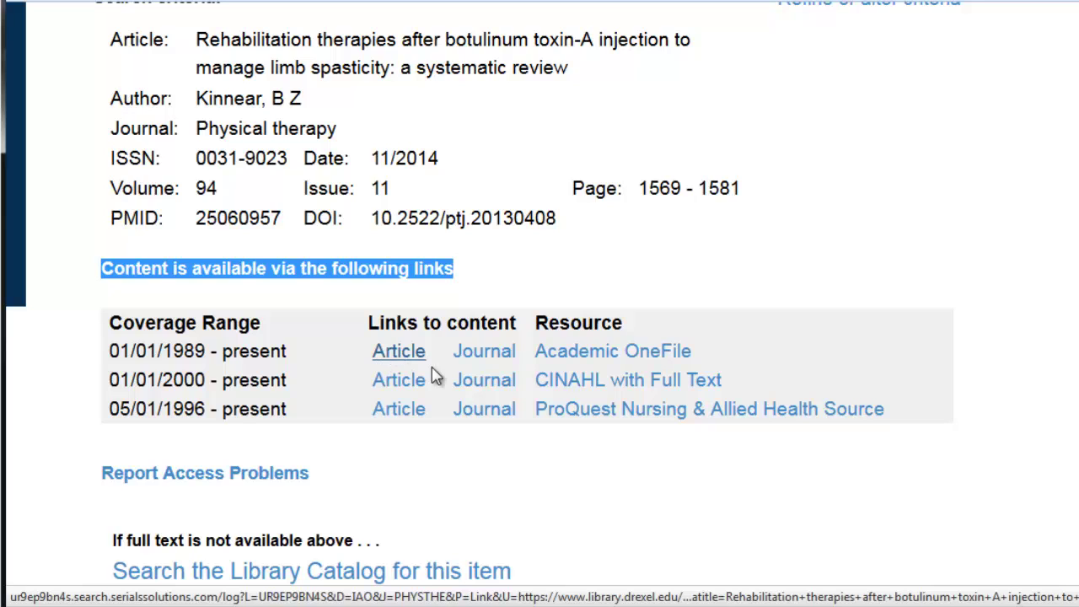
pyautogui.click(399, 410)
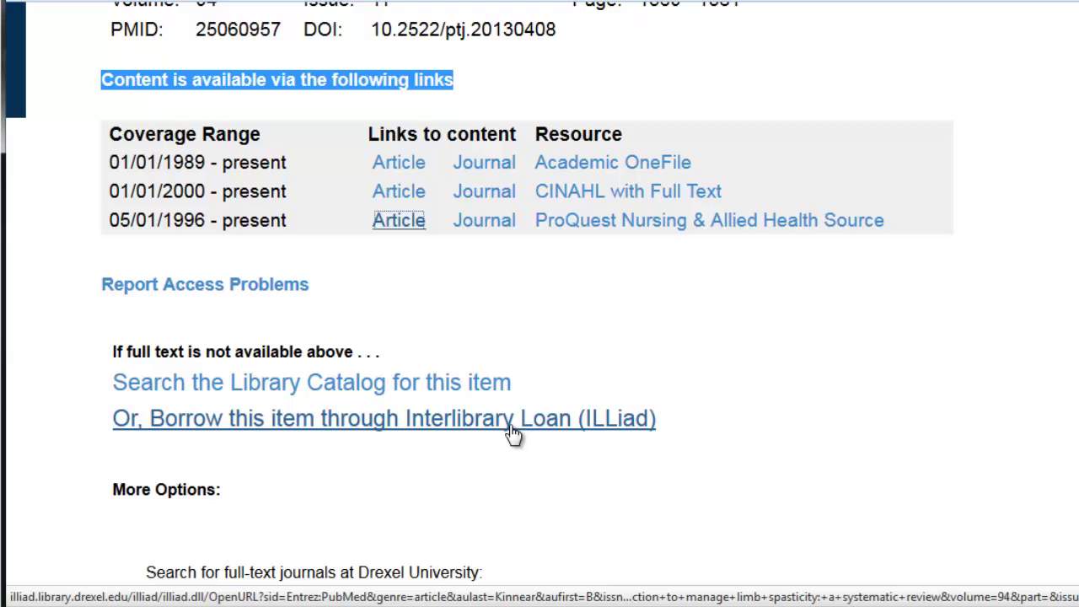
# - Request the botulinum toxin-A review through Drexel's Interlibrary Loan (ILLiad)
pyautogui.click(512, 419)
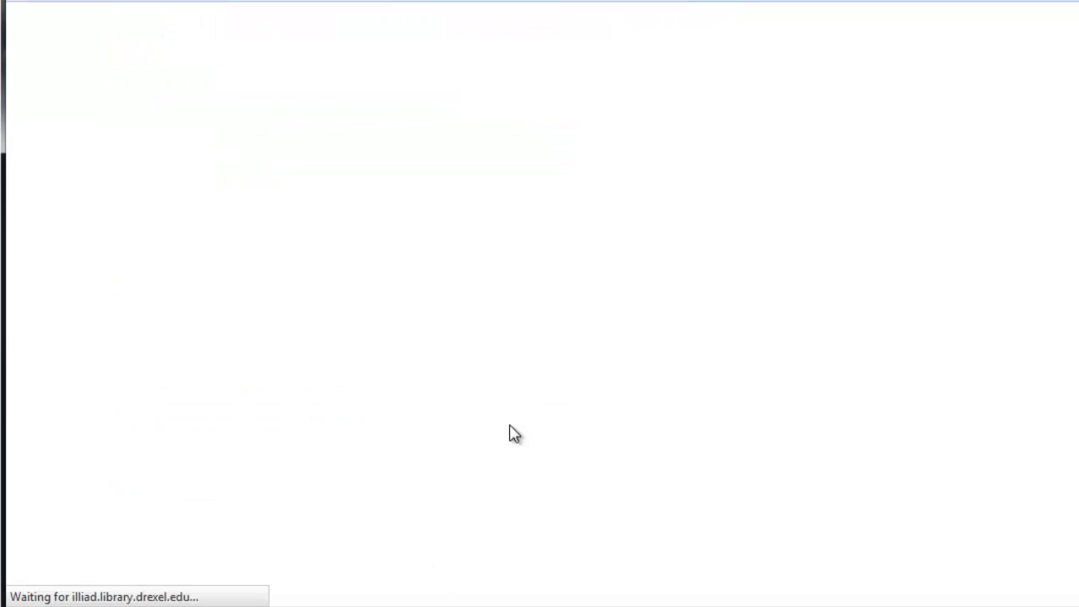